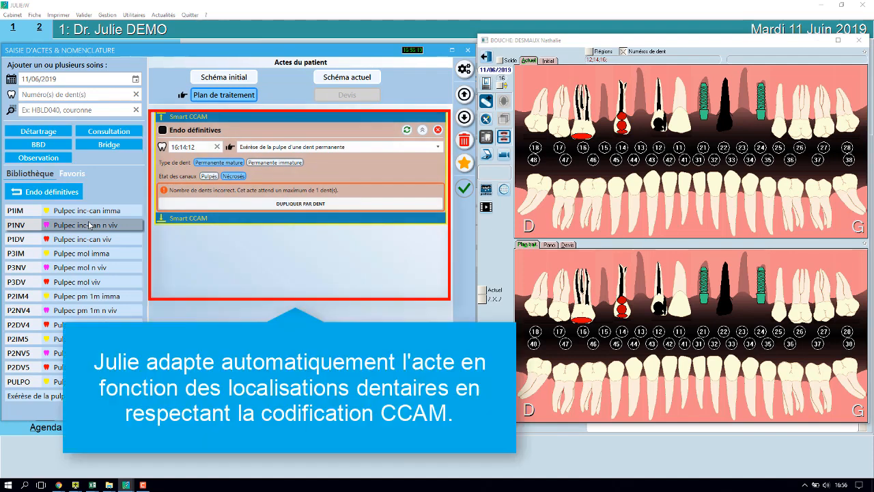
- Duplicate the definitive endo act for each tooth, then open the bridge assistant for teeth 16 to 12
click(294, 204)
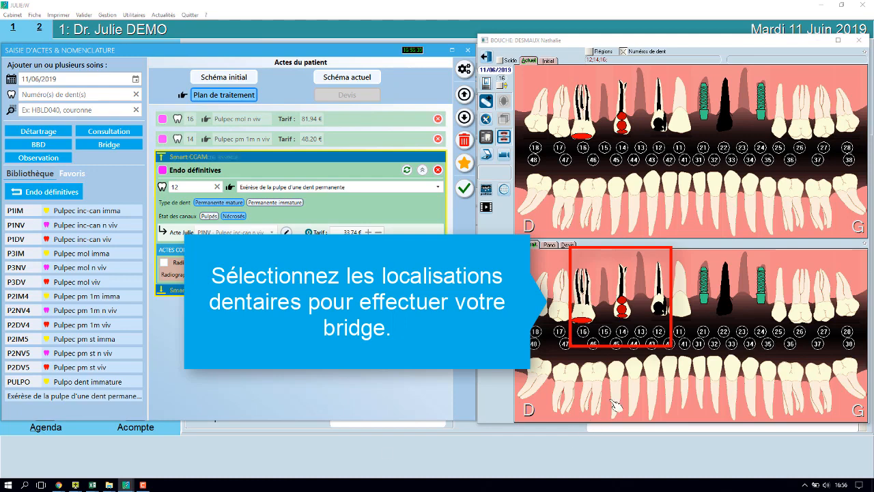
drag(664, 309, 576, 301)
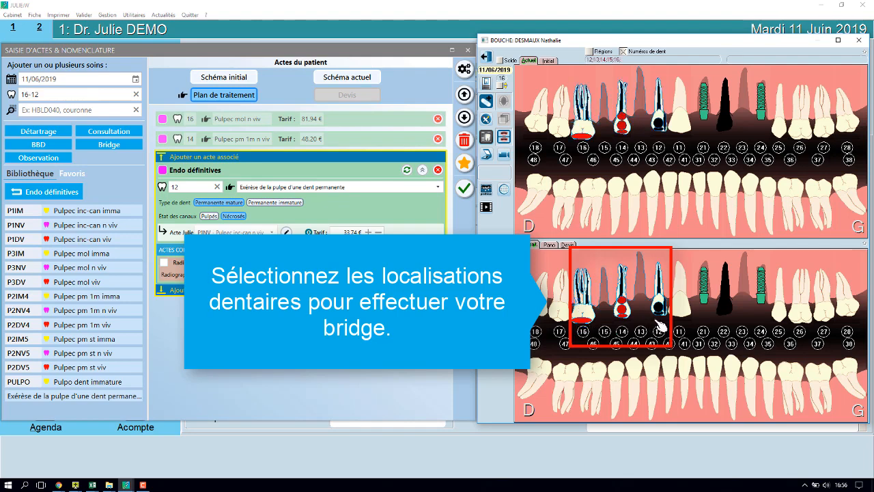
click(108, 145)
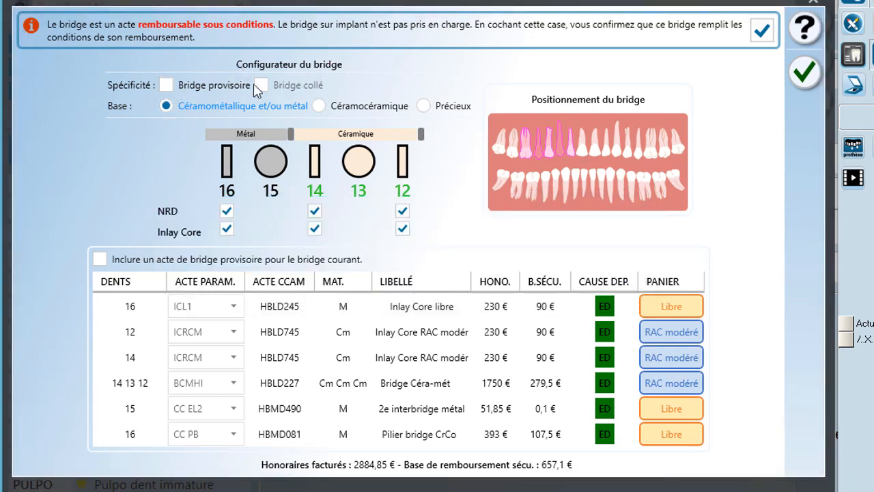
- Try extending the bridge's metal section over tooth 14, and return its boundary to between teeth 15 and 14
click(167, 87)
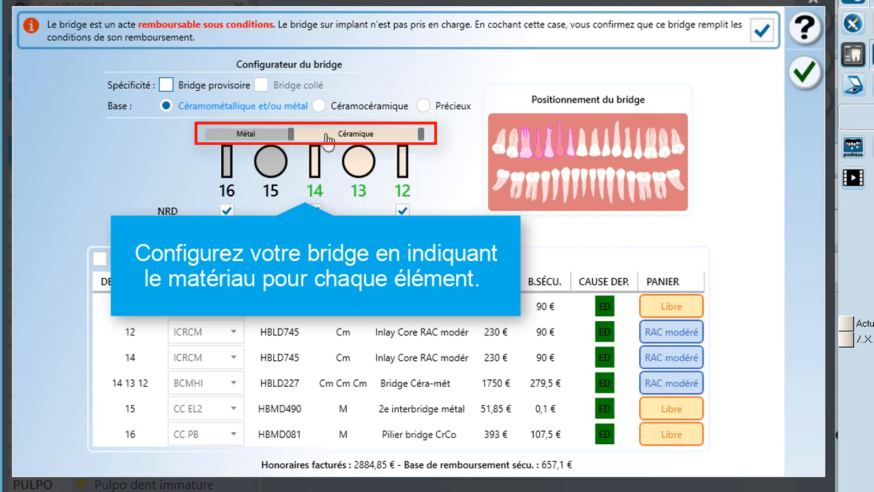
drag(290, 134, 334, 136)
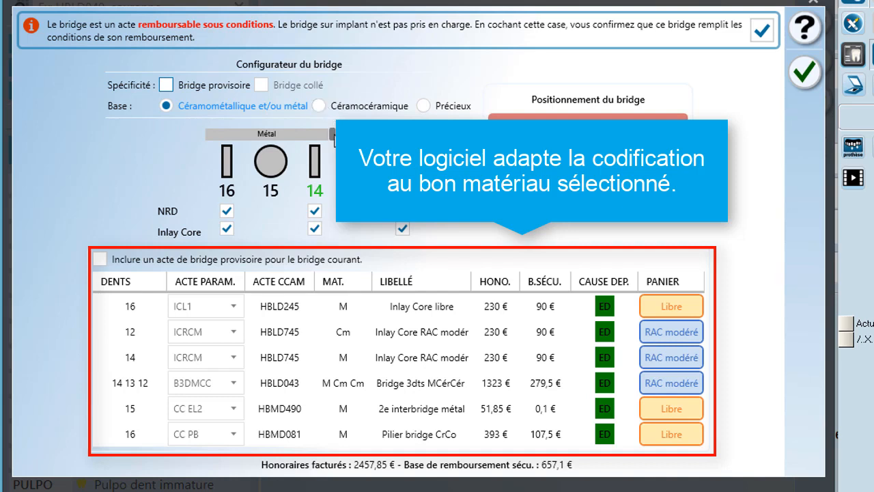
drag(334, 136, 304, 145)
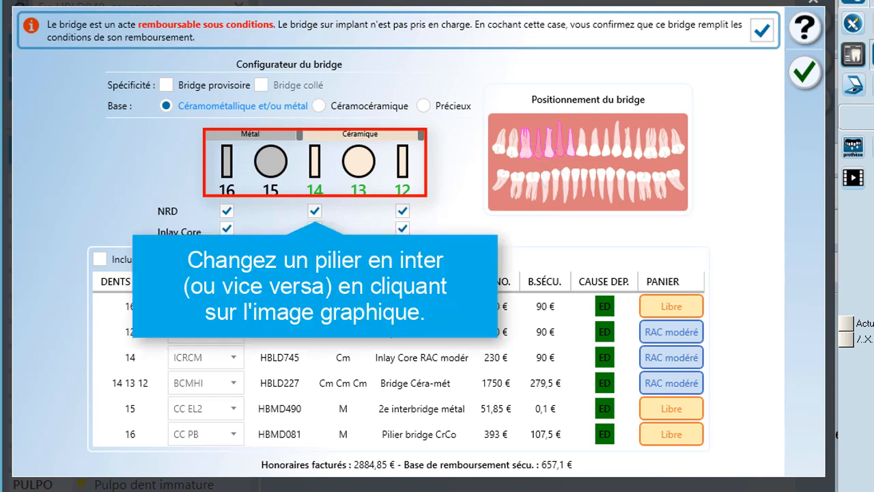
- Try switching teeth 15, 13 and 14 between pillar and inter, restoring each tooth's original type
click(280, 164)
click(277, 157)
click(360, 162)
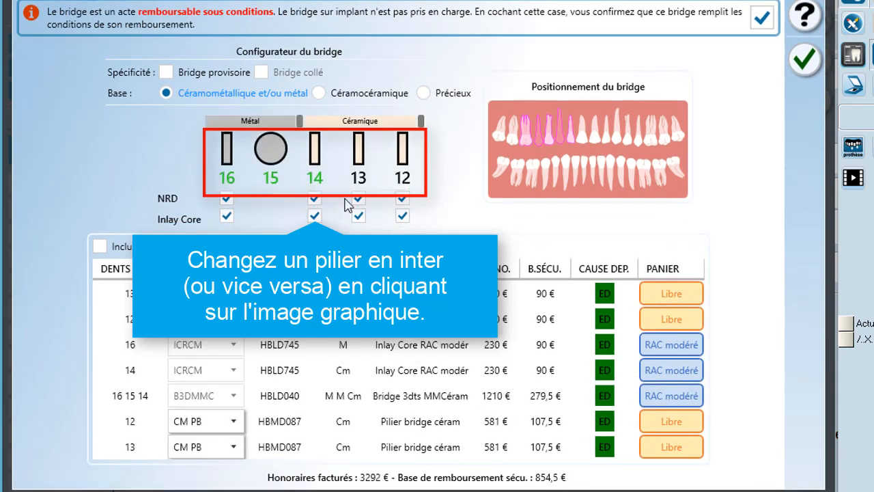
click(360, 161)
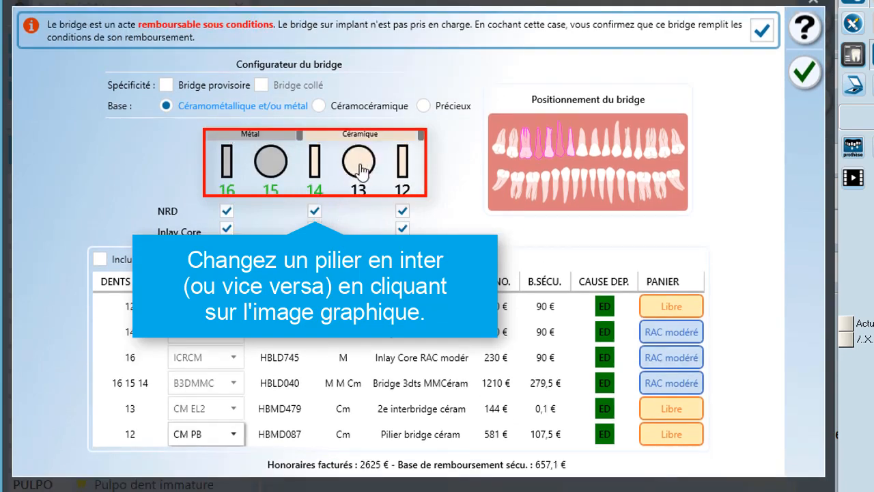
click(314, 163)
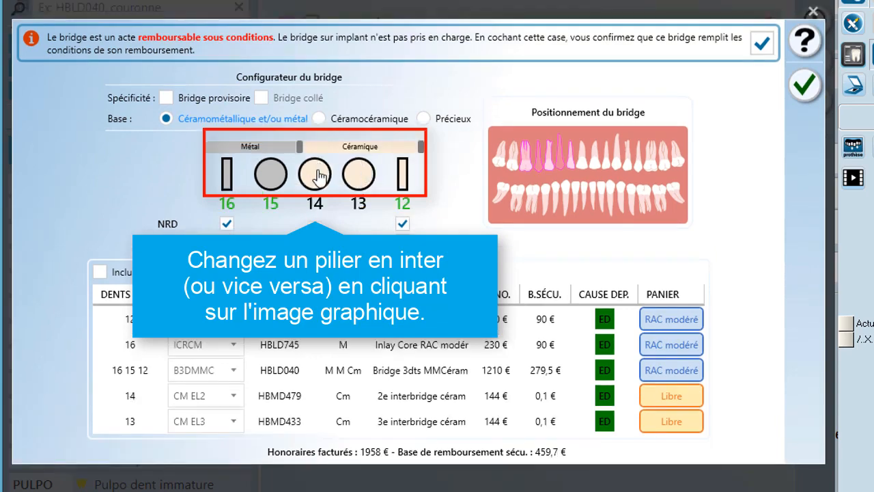
click(316, 175)
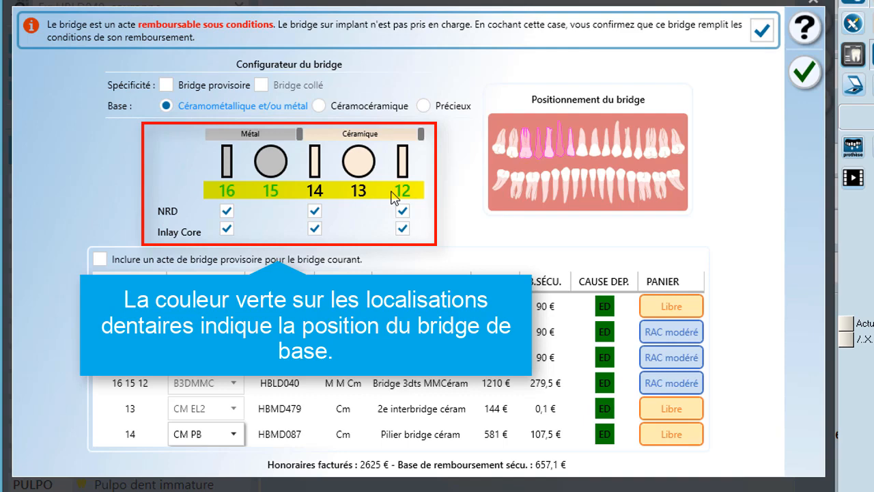
- Move the base bridge to teeth 14, 13 and 12, and switch tooth 16's NRD mention off and back on
click(271, 196)
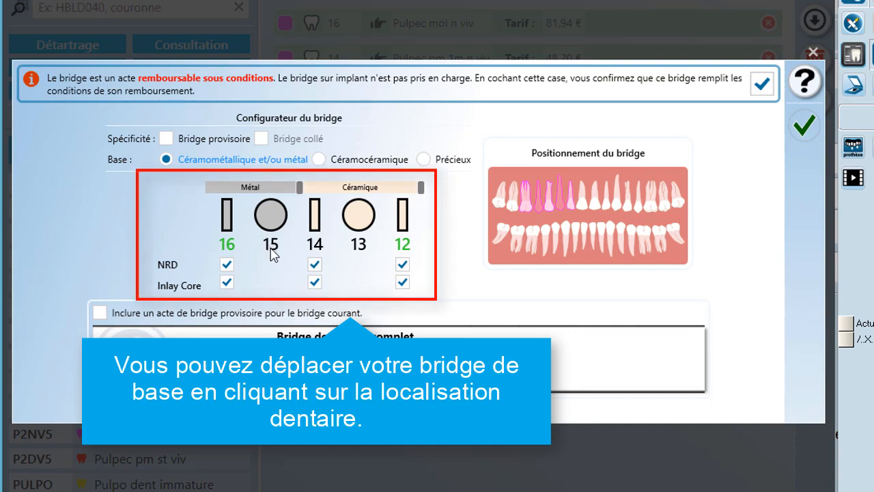
click(361, 250)
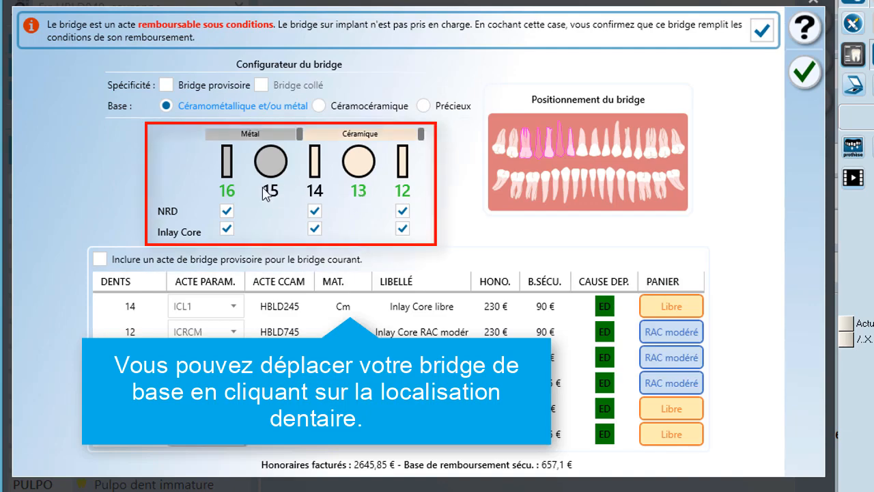
click(228, 190)
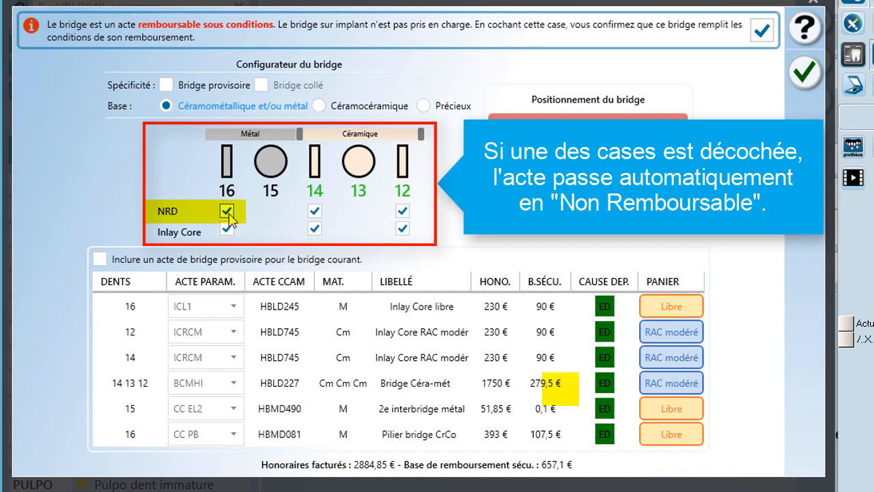
click(227, 212)
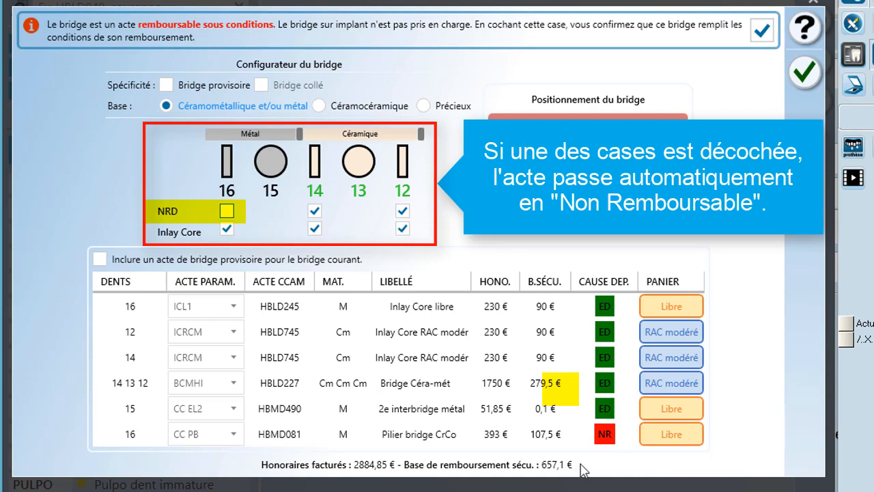
click(227, 212)
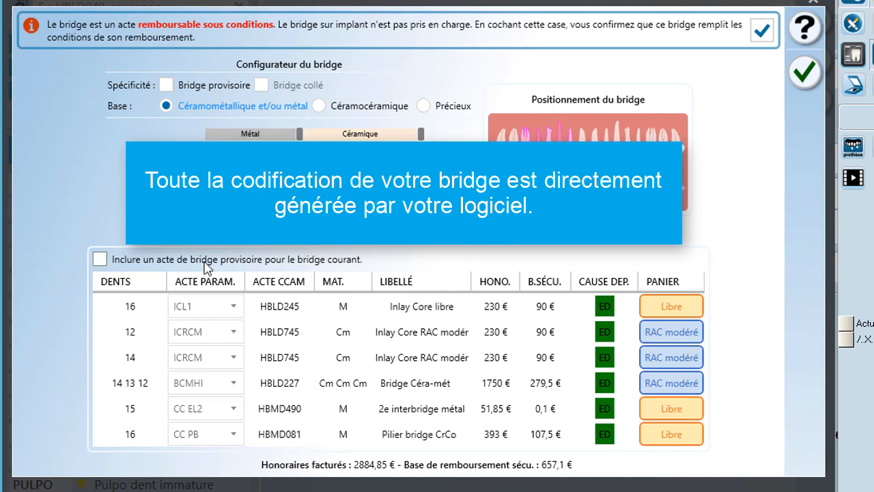
- Include a provisional bridge act for the current bridge and validate the bridge on teeth 16 to 12
click(112, 265)
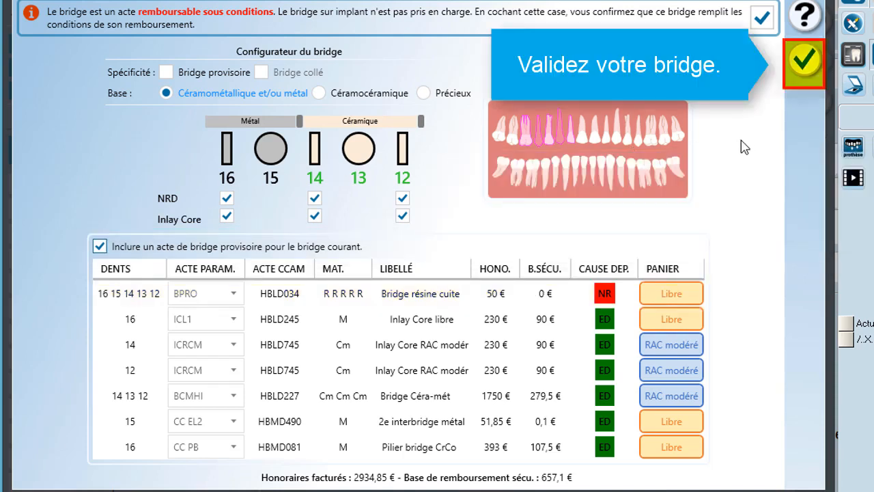
click(813, 65)
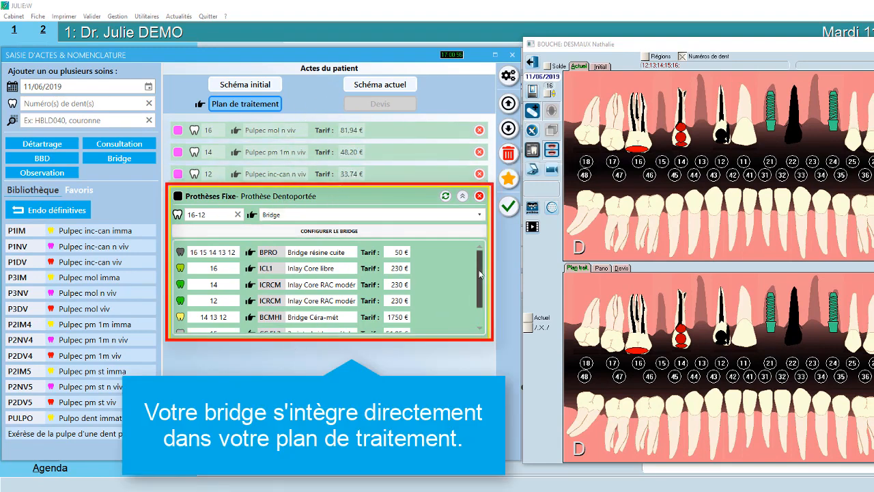
- Review the list of acts and fees generated for the 16-12 bridge in the treatment plan
scroll(476, 273, down, 2)
scroll(476, 272, up, 2)
scroll(482, 295, down, 2)
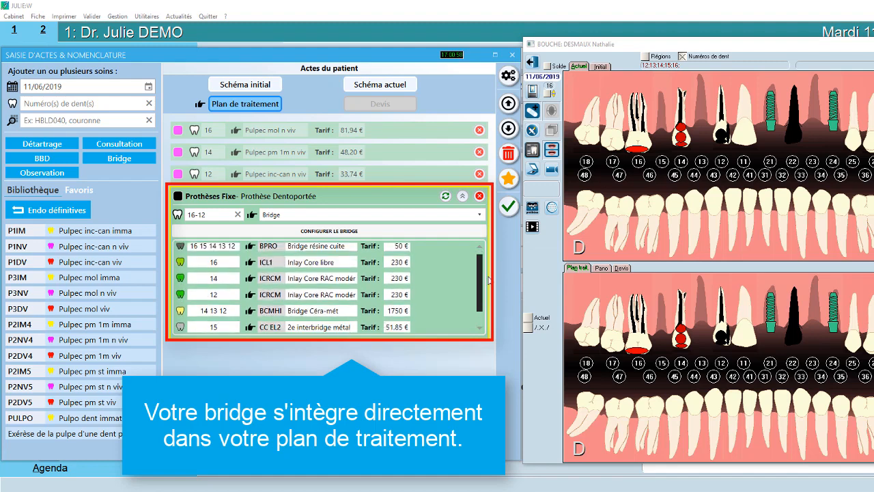
scroll(474, 283, up, 2)
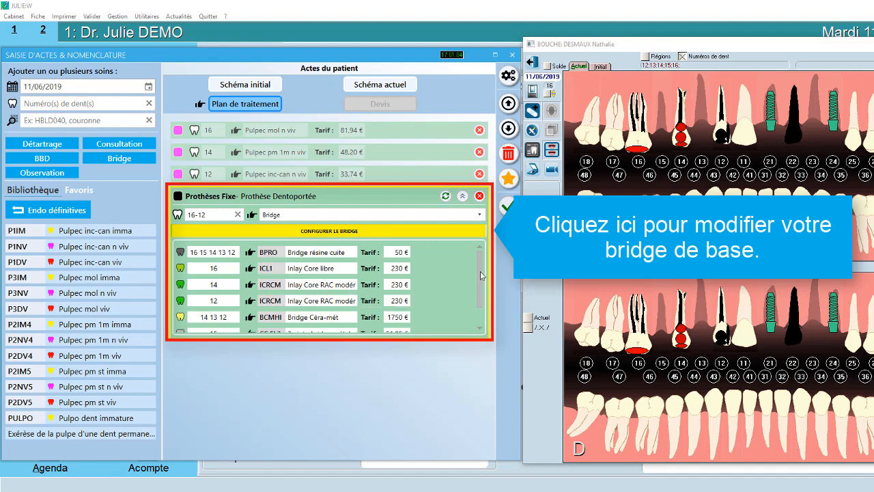
scroll(482, 275, down, 2)
scroll(484, 281, up, 2)
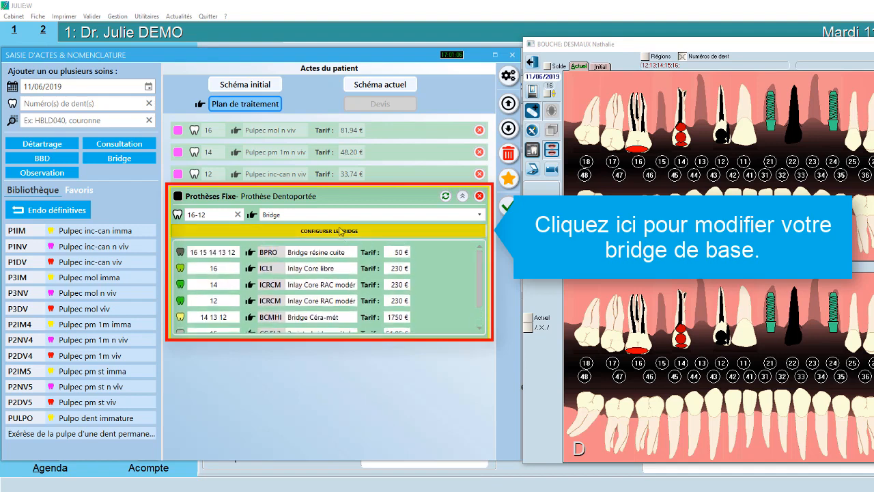
- Reconfigure the 16-12 bridge so its base covers teeth 16, 13 and 12 by toggling tooth 14's type, and validate it
click(340, 231)
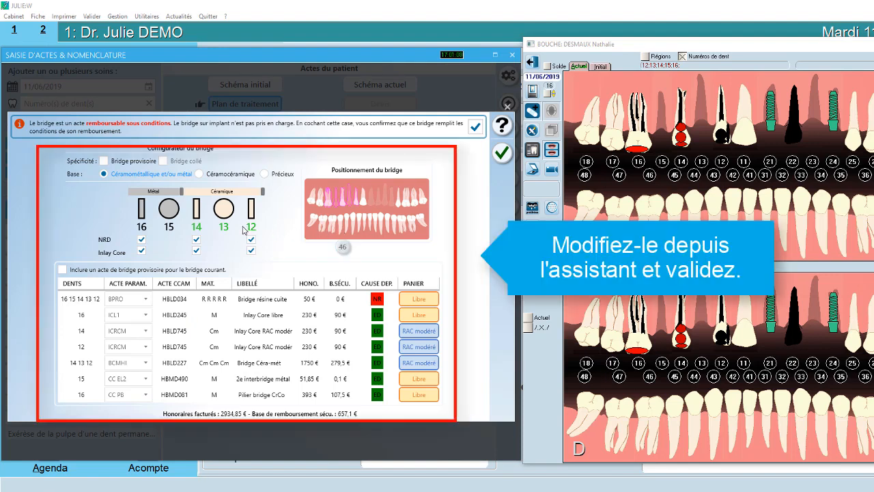
click(196, 218)
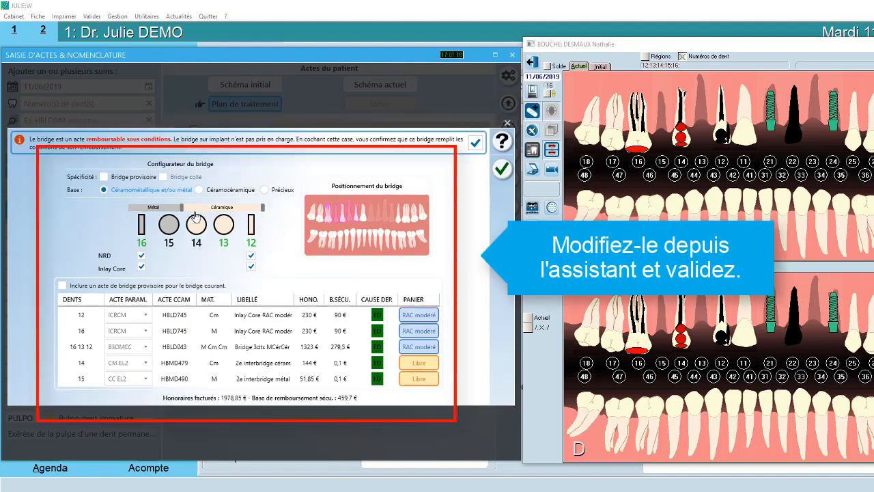
click(502, 168)
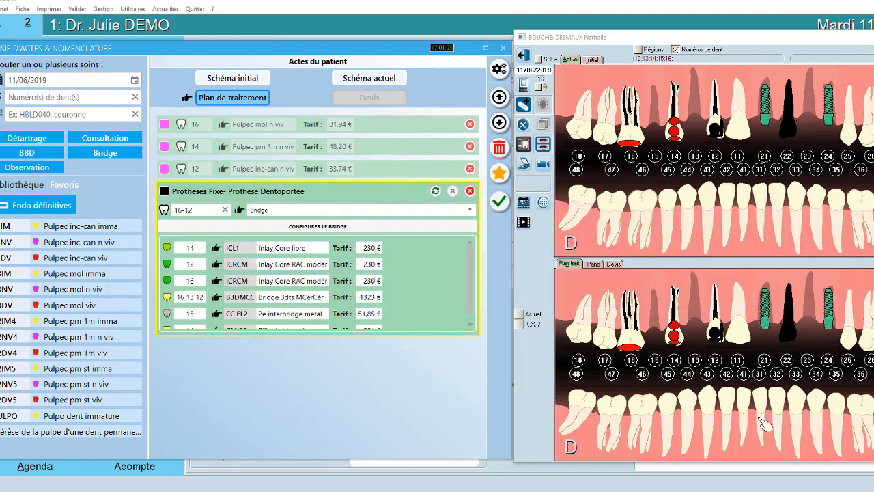
- Select teeth 21, 23 and 24 on the treatment plan chart and open the bridge assistant for them
click(768, 321)
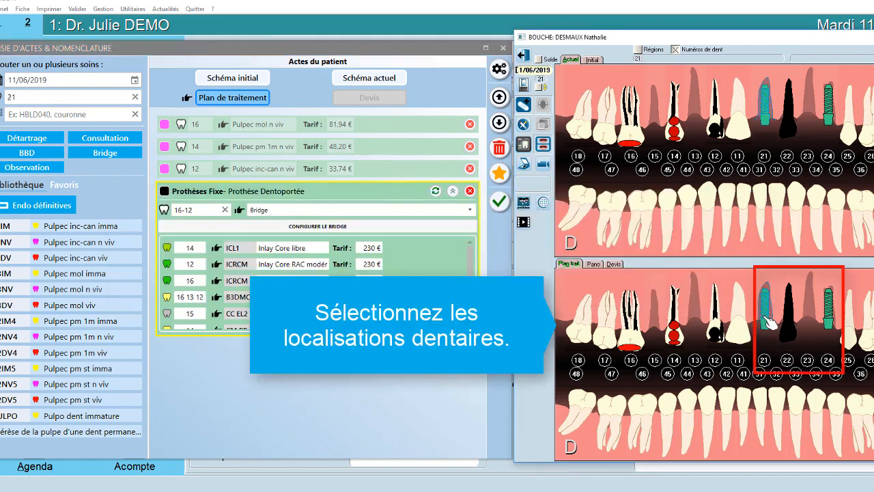
click(813, 317)
click(829, 321)
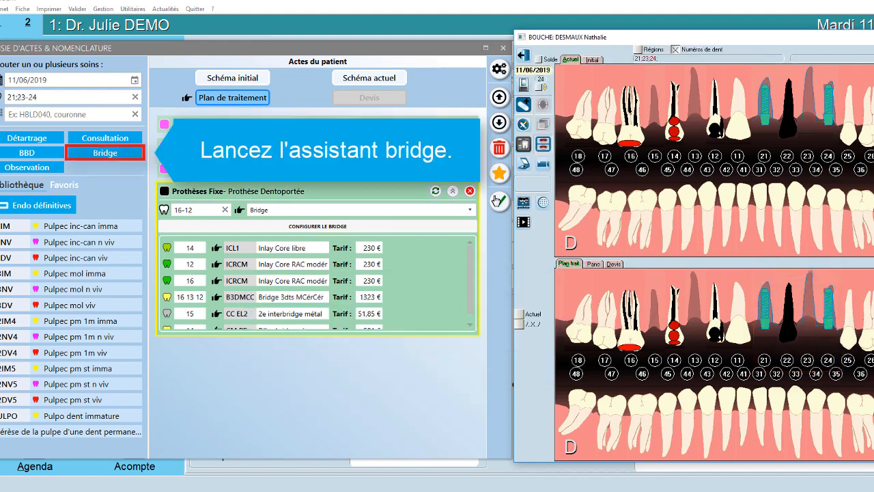
click(90, 156)
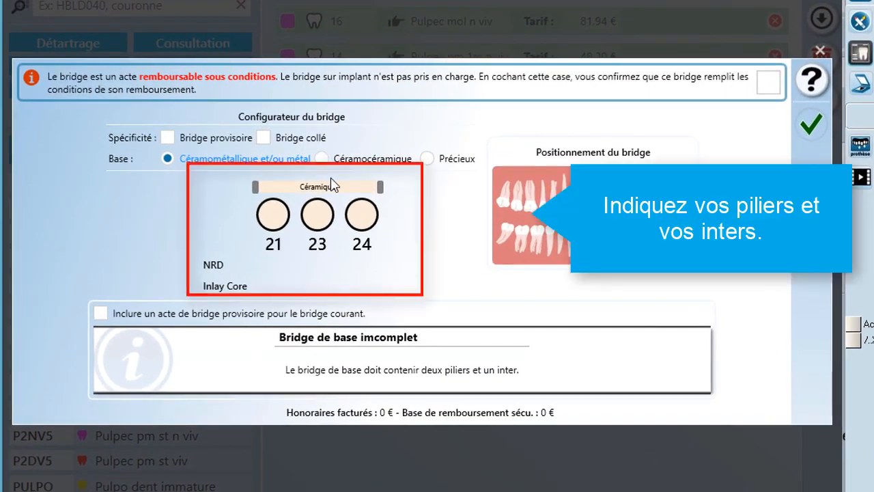
- Make teeth 21 and 24 the pillars of the implant bridge and clear their NRD and Inlay Core mentions
click(273, 216)
click(369, 218)
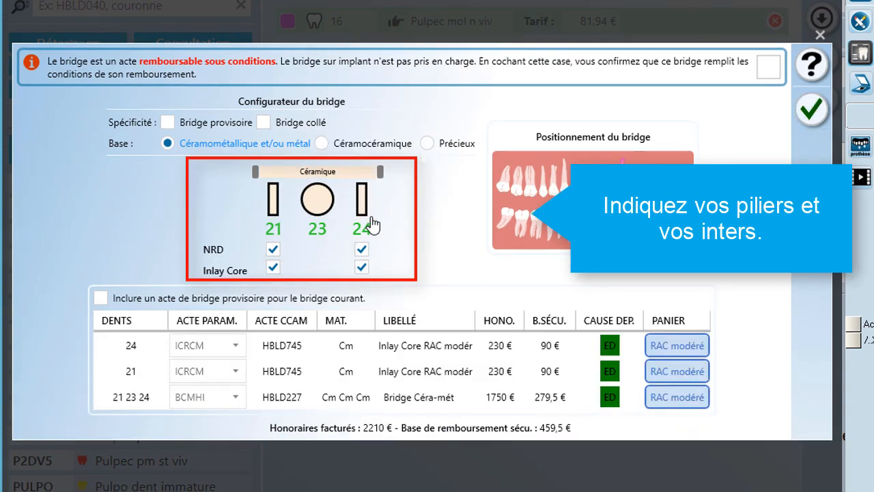
click(273, 249)
click(273, 268)
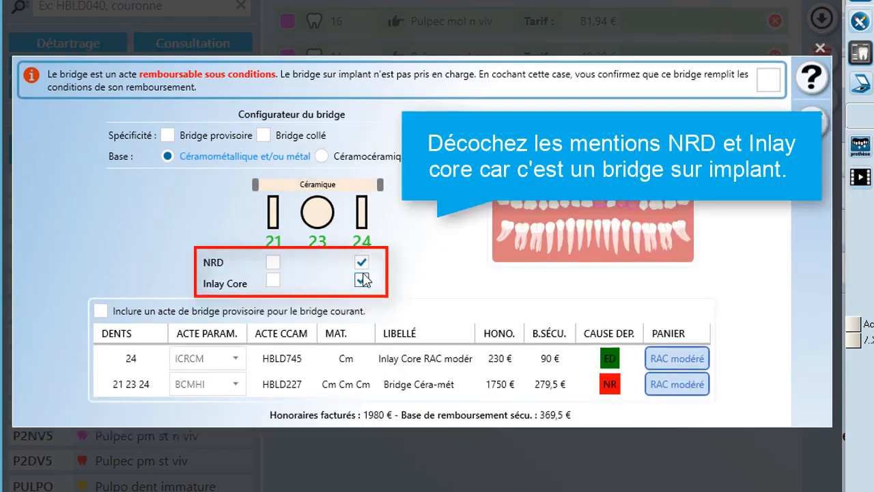
click(361, 280)
click(361, 263)
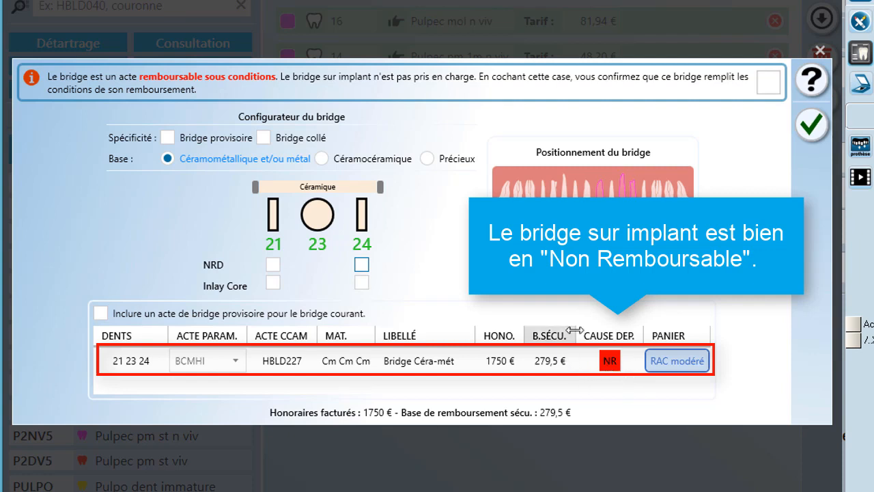
- Include a provisional bridge act for the implant bridge on teeth 21, 23 and 24, and validate it
click(101, 314)
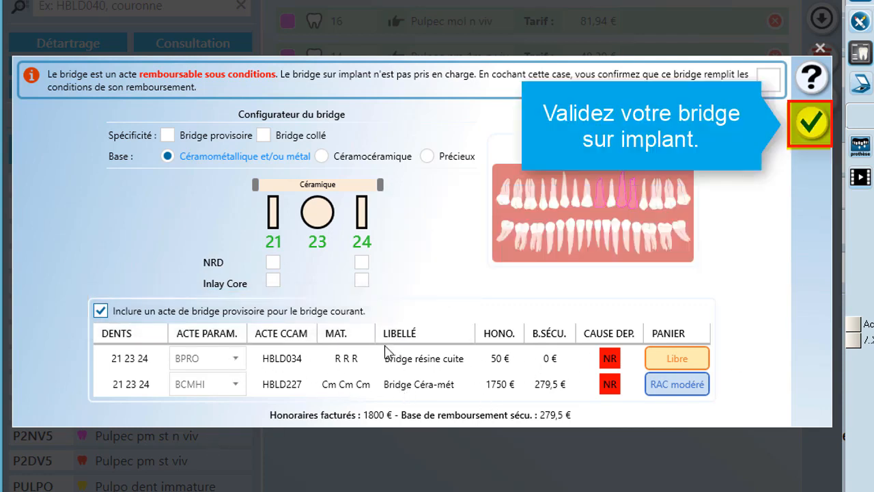
click(811, 124)
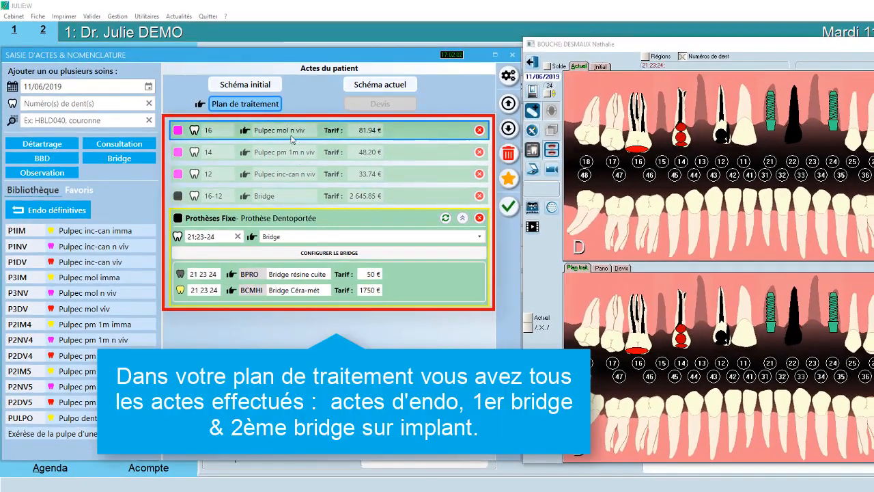
- Validate the whole treatment plan and save the graphic codings of the endo acts, including teeth 16 and 14
click(252, 198)
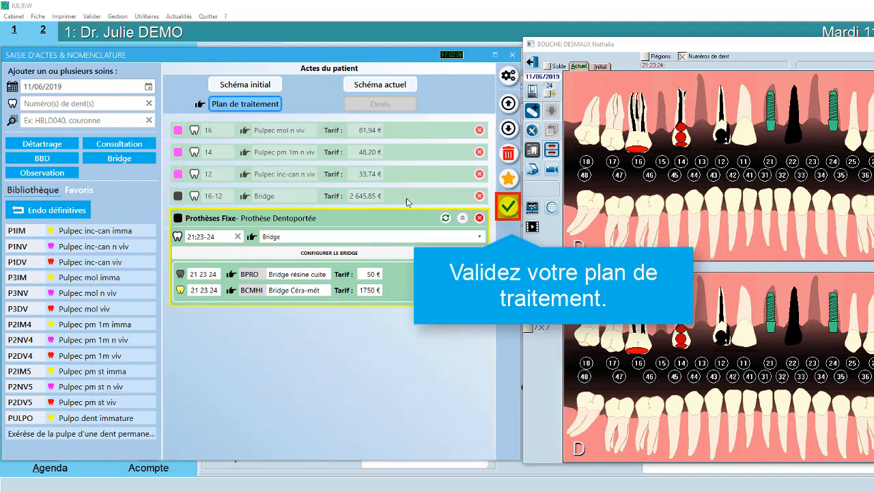
click(508, 205)
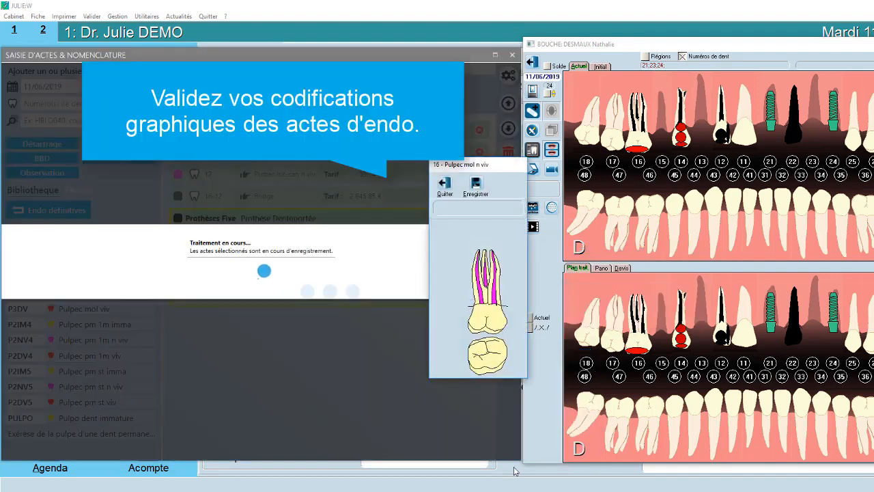
click(476, 186)
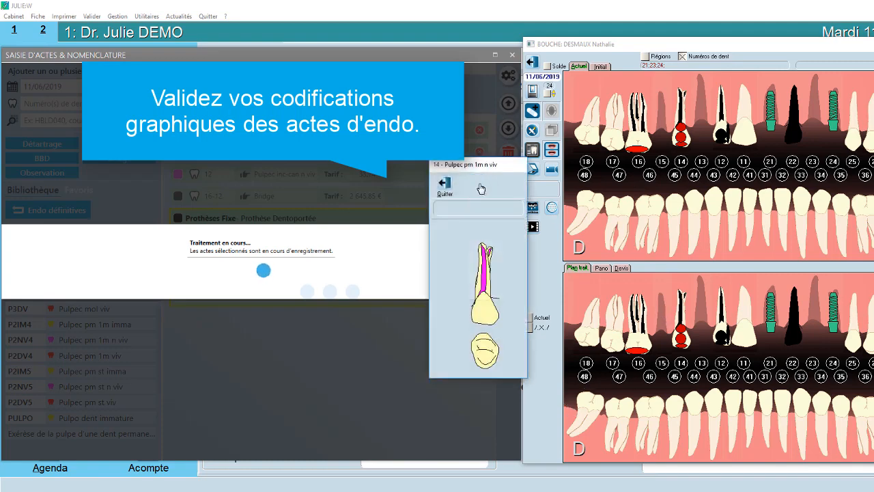
click(479, 187)
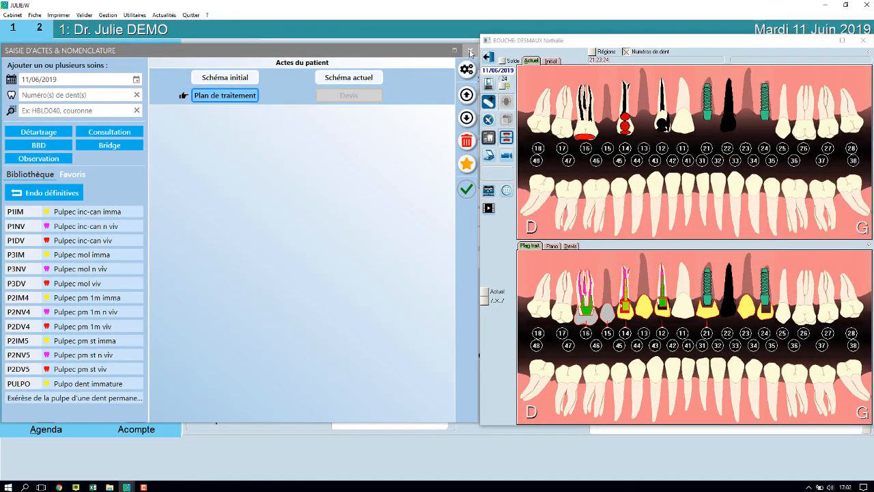
- Close the act entry window and display the treatment plan's recorded acts in the patient's medical history
click(470, 51)
click(136, 167)
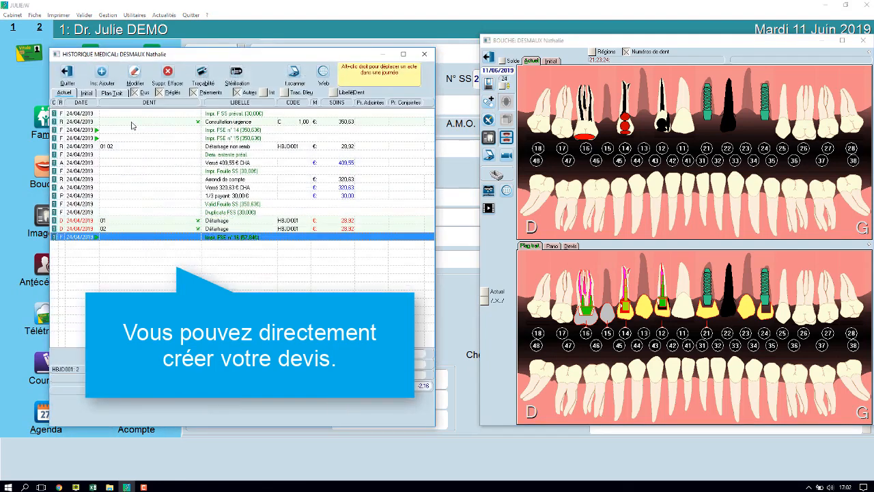
click(113, 93)
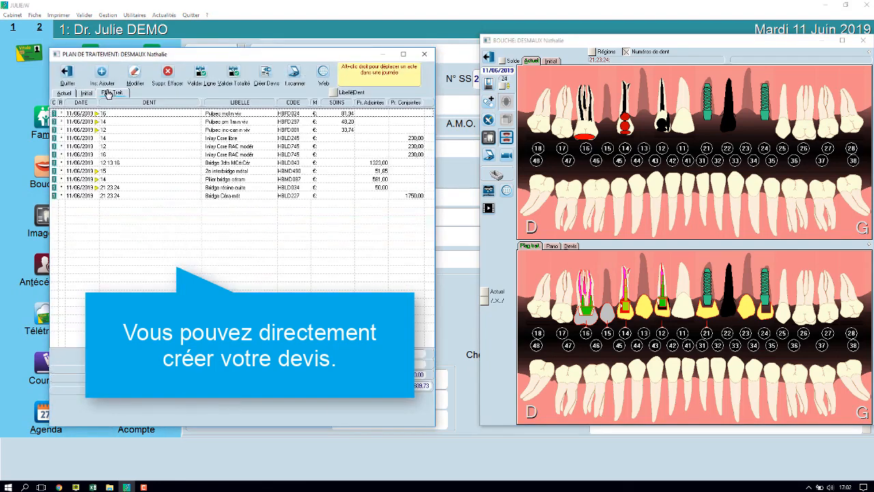
drag(325, 203, 325, 138)
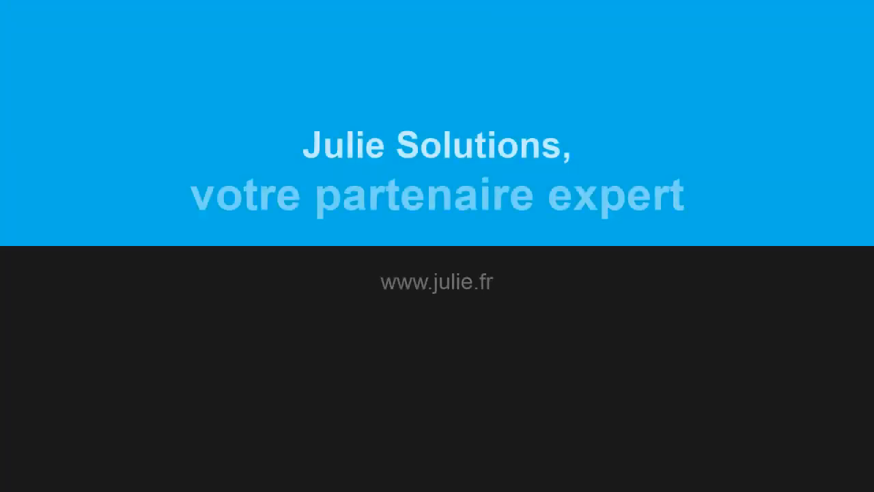